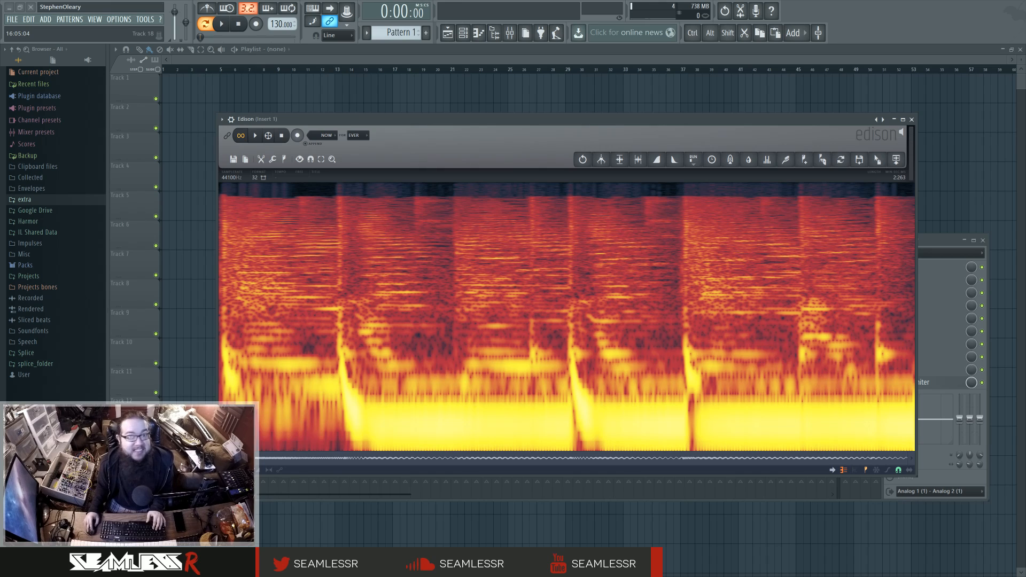
Step: Play back the recording in Edison, bring up the Serum instrument window and try out its Macro 1 control
{"action": "left_click", "coordinate": [443, 153]}
{"action": "key", "text": "space"}
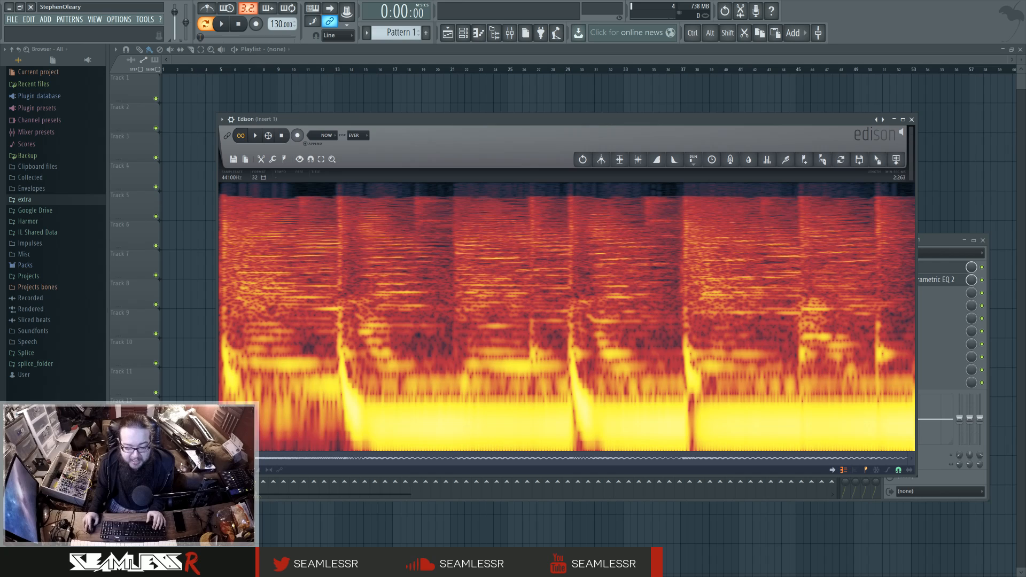
{"action": "left_click", "coordinate": [240, 485]}
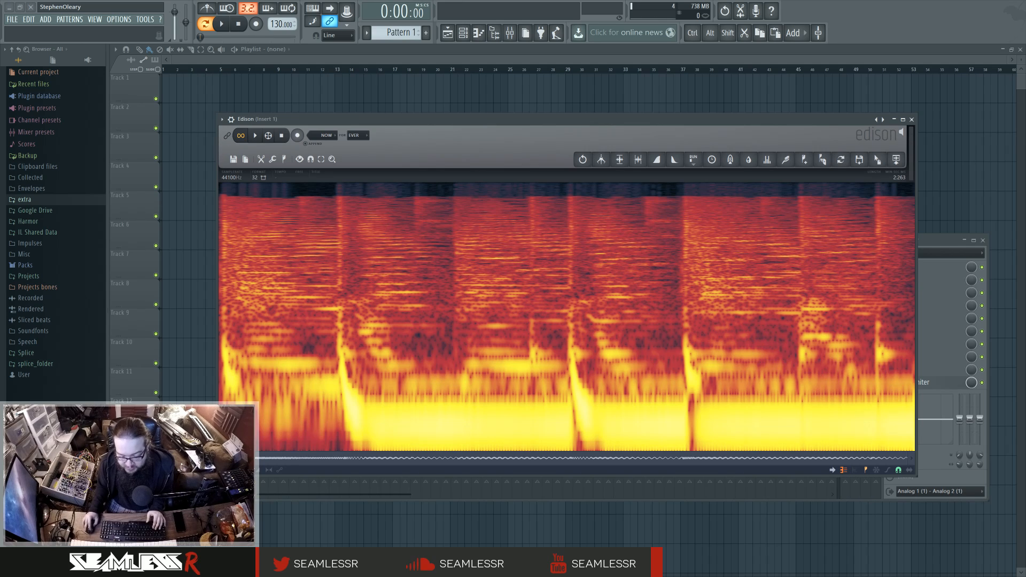
{"action": "key", "text": "alt+Tab"}
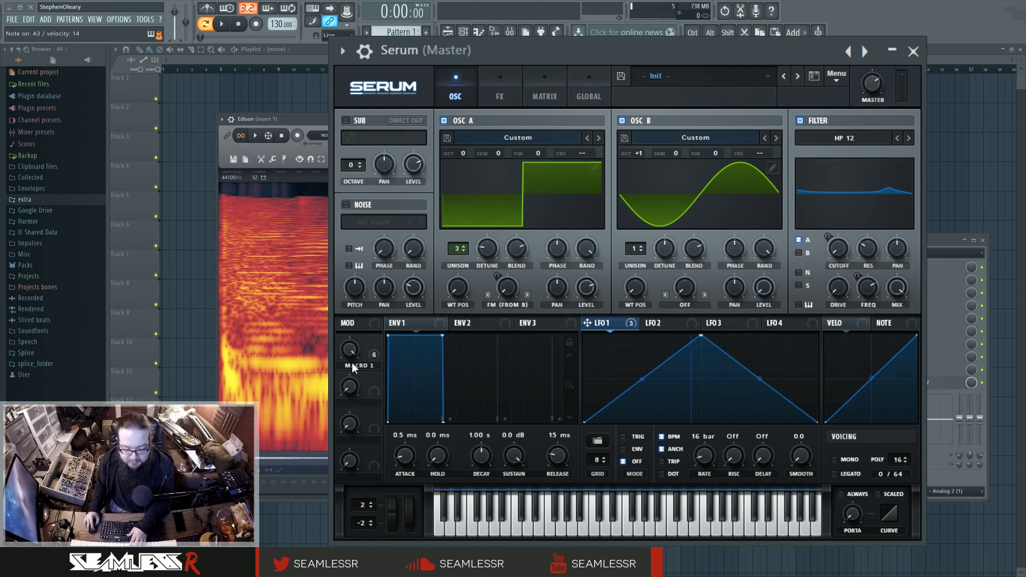
{"action": "left_click_drag", "start_coordinate": [350, 351], "coordinate": [333, 389]}
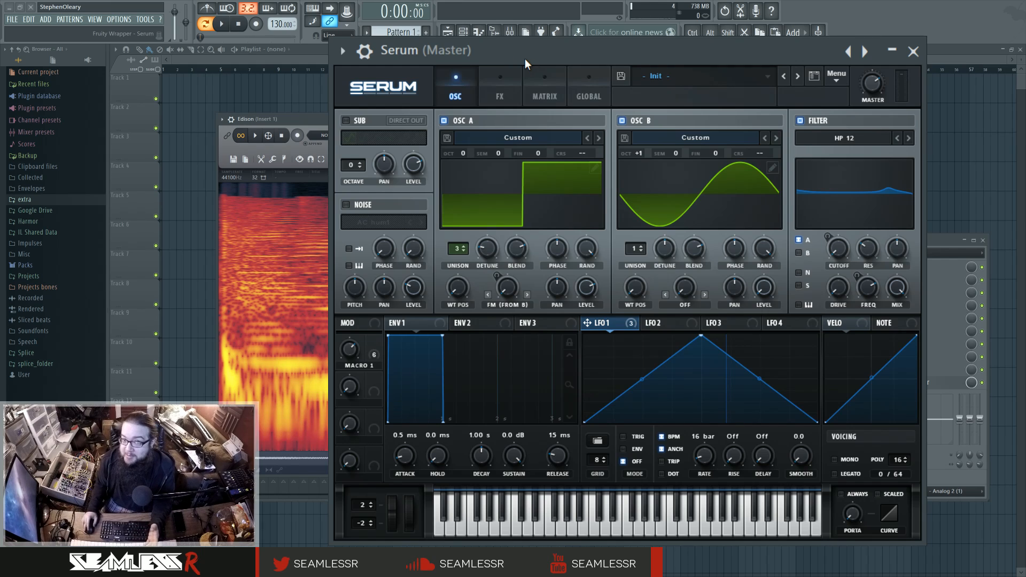
Step: Look over Serum's oscillator and effects pages, and bypass the Hyper/Dimension and Reverb effects
{"action": "left_click", "coordinate": [491, 84]}
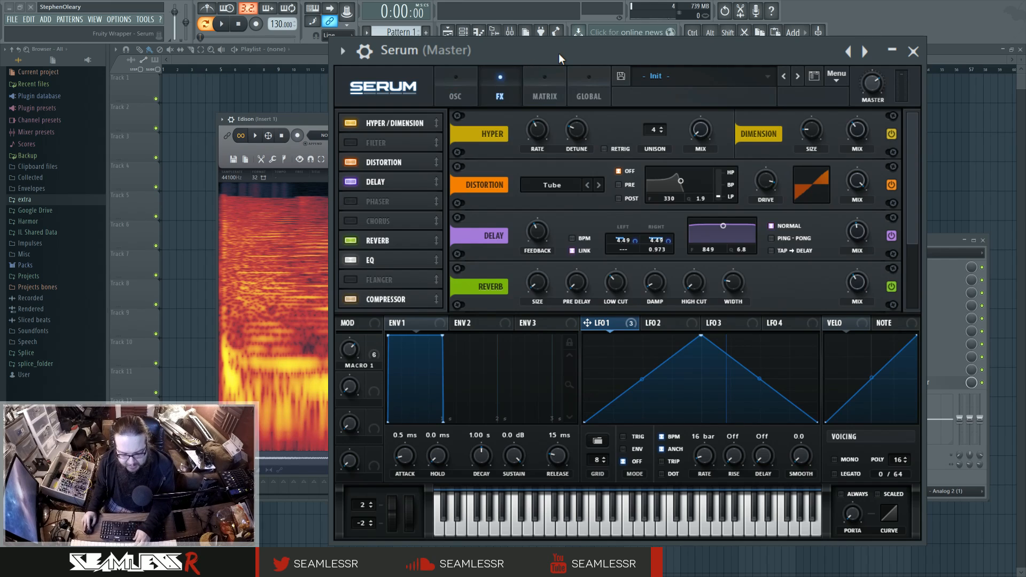
{"action": "left_click", "coordinate": [461, 77]}
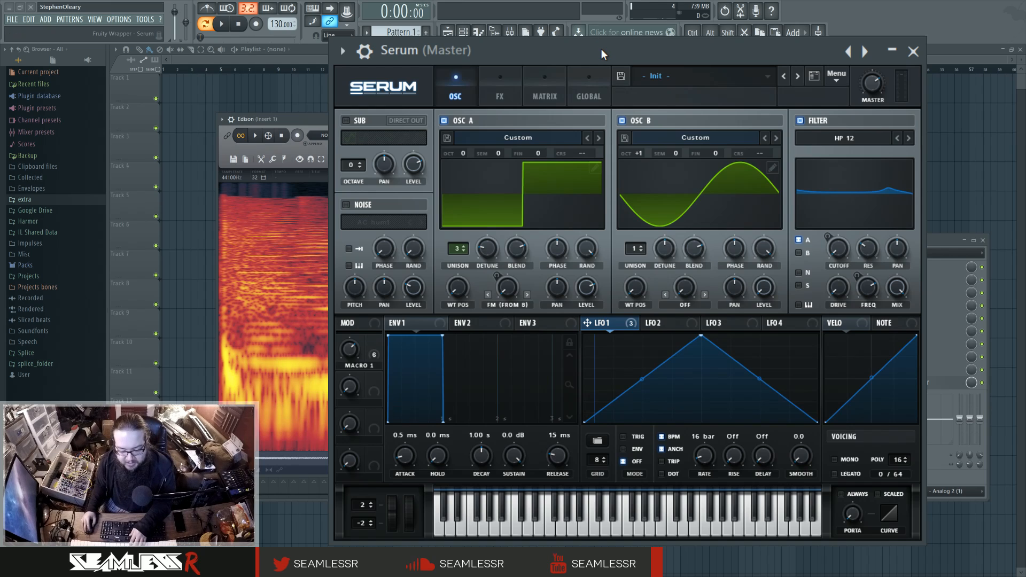
{"action": "left_click", "coordinate": [491, 86]}
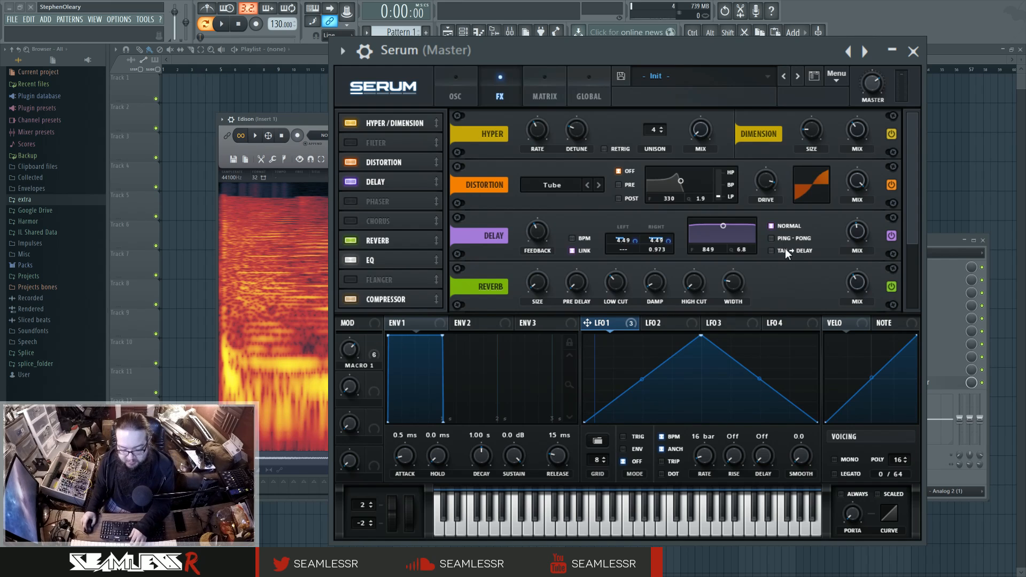
{"action": "mouse_move", "coordinate": [908, 207]}
{"action": "left_mouse_down"}
{"action": "mouse_move", "coordinate": [918, 281]}
{"action": "mouse_move", "coordinate": [911, 204]}
{"action": "left_mouse_up"}
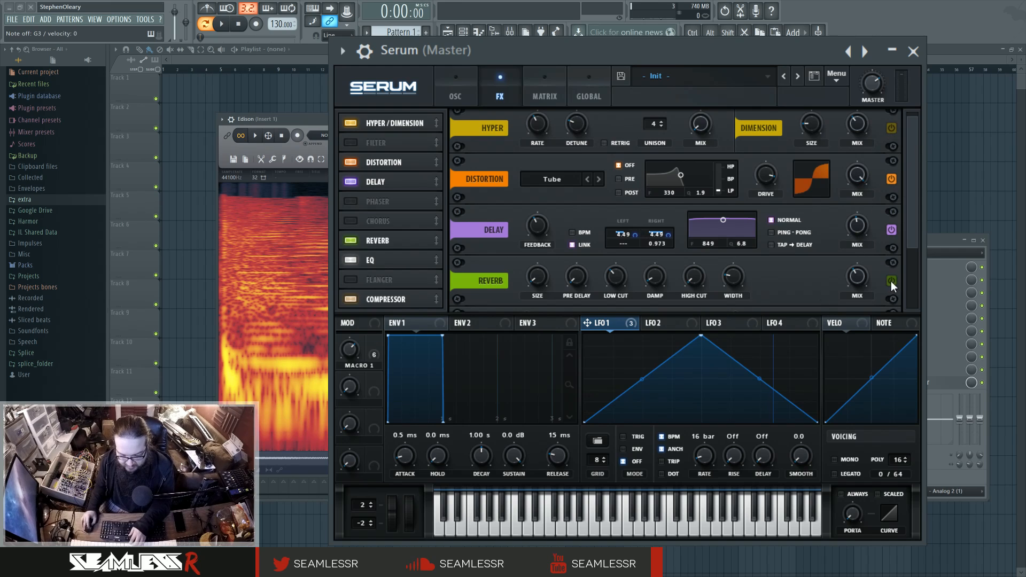
{"action": "mouse_move", "coordinate": [912, 219]}
{"action": "left_mouse_down"}
{"action": "mouse_move", "coordinate": [913, 297]}
{"action": "mouse_move", "coordinate": [909, 215]}
{"action": "left_mouse_up"}
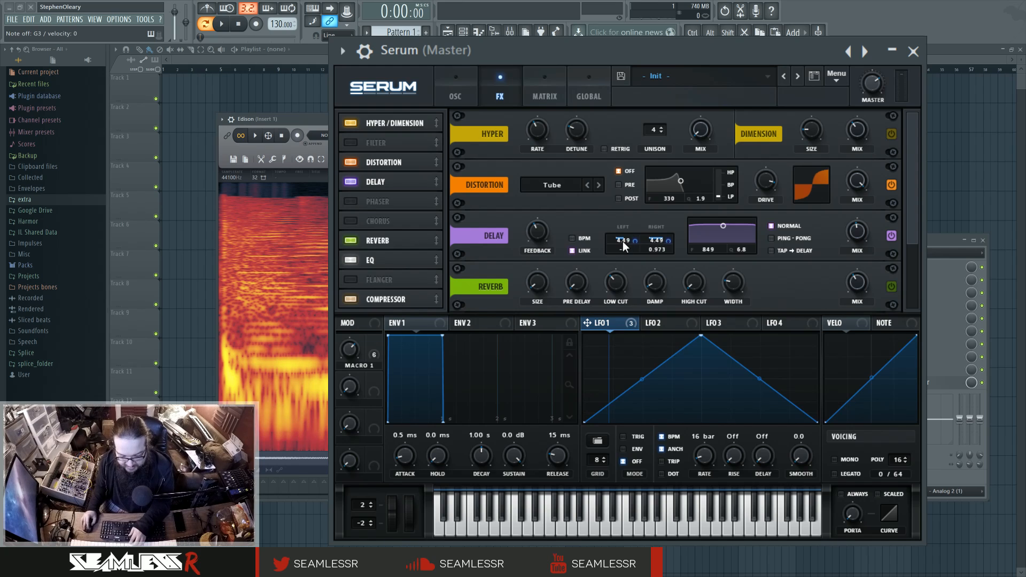
Step: Remove the LFO 1 modulation from both delay times and try manual delay times around 10.48 and lower
{"action": "left_click", "coordinate": [690, 290]}
{"action": "right_click", "coordinate": [662, 241]}
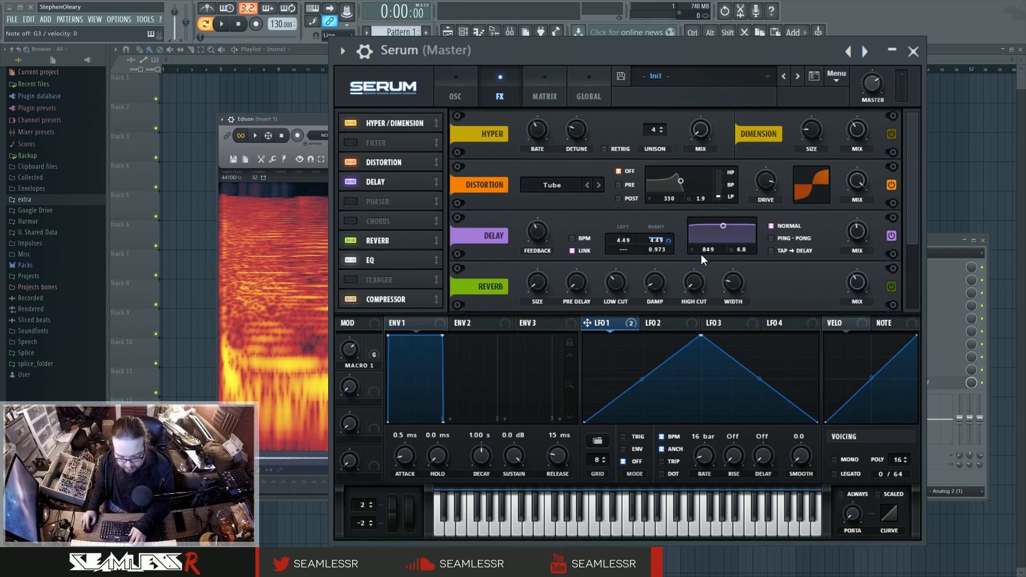
{"action": "left_click", "coordinate": [707, 291]}
{"action": "mouse_move", "coordinate": [622, 239]}
{"action": "left_mouse_down"}
{"action": "mouse_move", "coordinate": [627, 191]}
{"action": "mouse_move", "coordinate": [632, 286]}
{"action": "mouse_move", "coordinate": [633, 223]}
{"action": "mouse_move", "coordinate": [633, 264]}
{"action": "mouse_move", "coordinate": [637, 235]}
{"action": "left_mouse_up"}
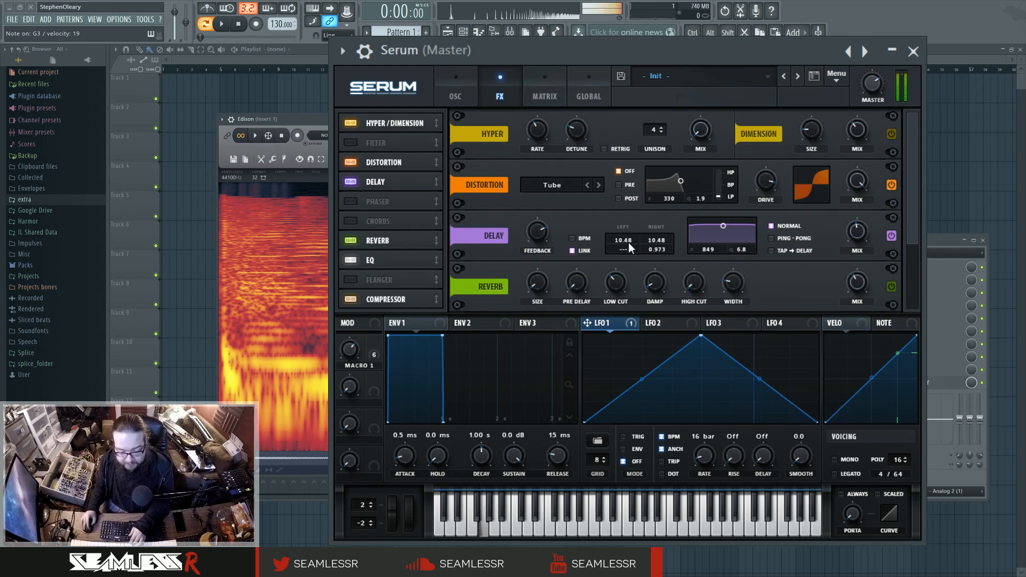
{"action": "left_click_drag", "start_coordinate": [628, 243], "coordinate": [633, 267]}
Step: Set oscillator A's unison to 1 voice
{"action": "left_click", "coordinate": [455, 83]}
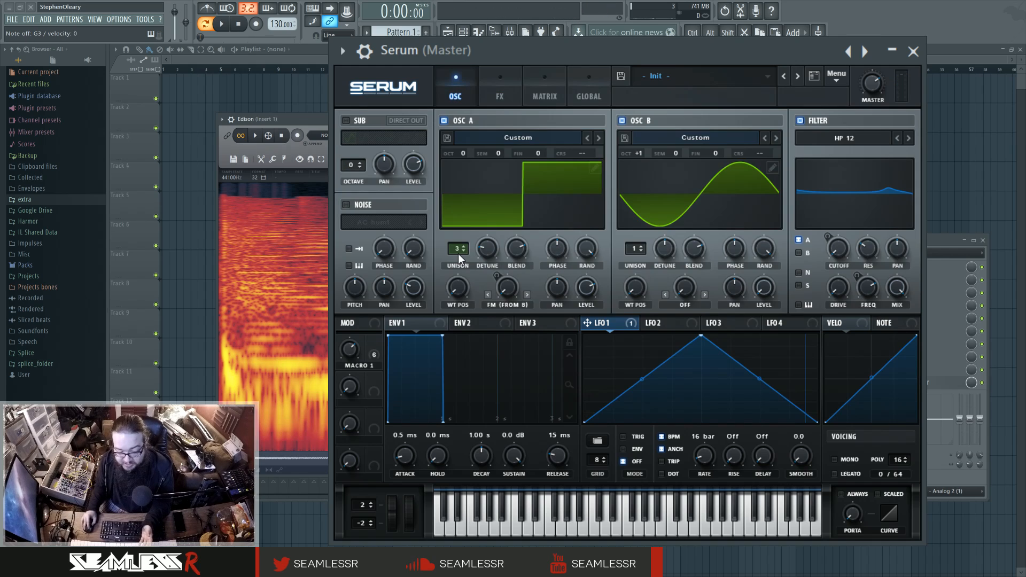
{"action": "left_click_drag", "start_coordinate": [459, 249], "coordinate": [461, 255]}
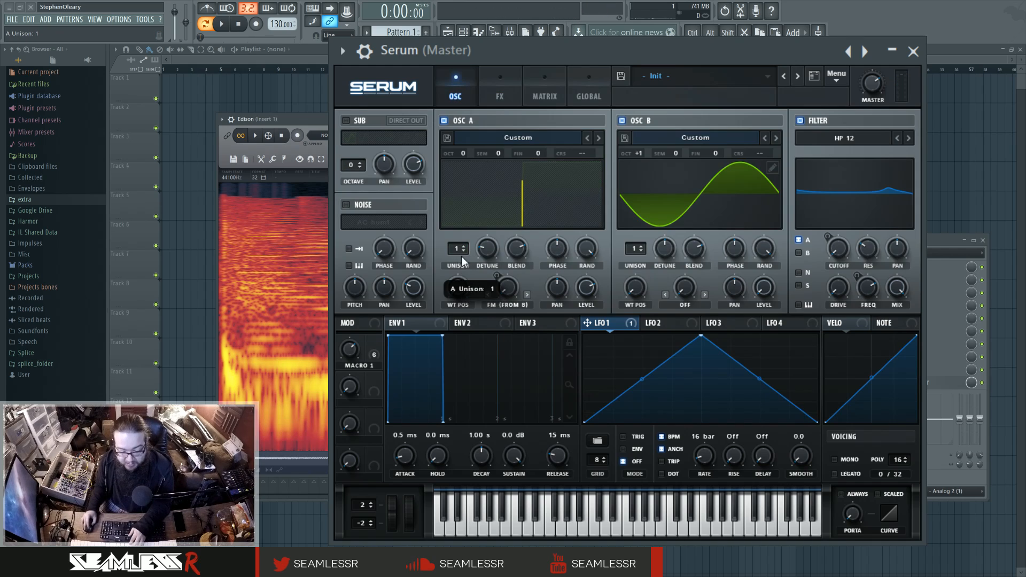
Step: Set both delay times to 2.32 with 0.973 offsets, and assign LFO 1 to modulate the left and right times
{"action": "left_click", "coordinate": [487, 83]}
{"action": "left_click_drag", "start_coordinate": [626, 243], "coordinate": [631, 269]}
{"action": "mouse_move", "coordinate": [627, 273]}
{"action": "left_mouse_down"}
{"action": "mouse_move", "coordinate": [623, 213]}
{"action": "mouse_move", "coordinate": [619, 263]}
{"action": "left_mouse_up"}
{"action": "left_click", "coordinate": [655, 250]}
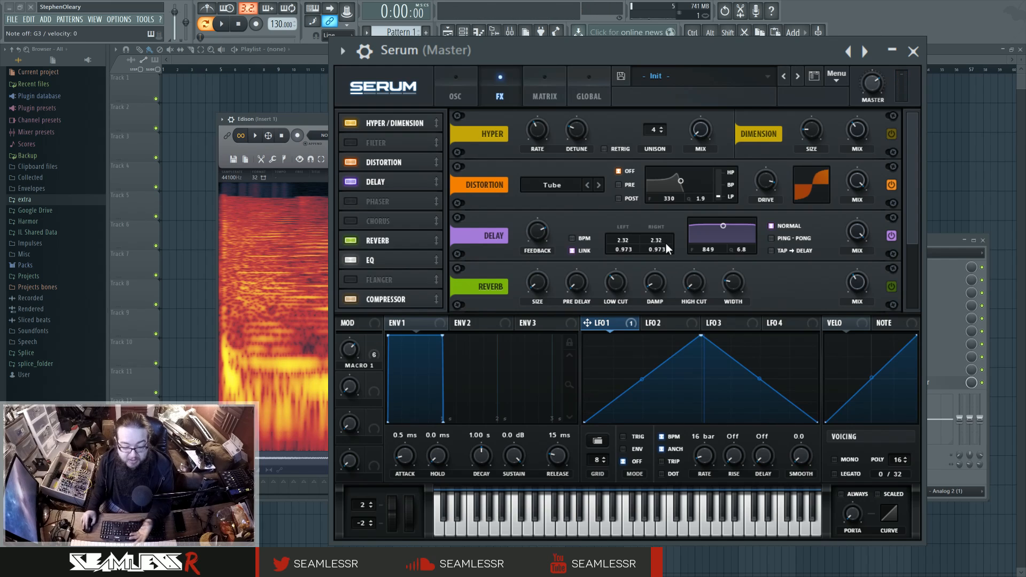
{"action": "left_click_drag", "start_coordinate": [624, 328], "coordinate": [620, 240]}
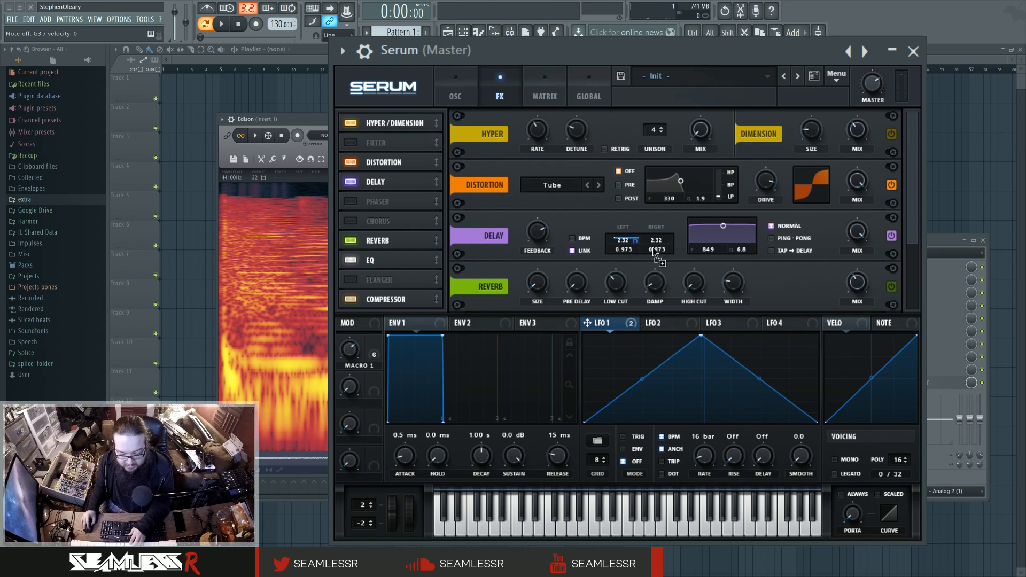
{"action": "left_click_drag", "start_coordinate": [652, 248], "coordinate": [657, 240]}
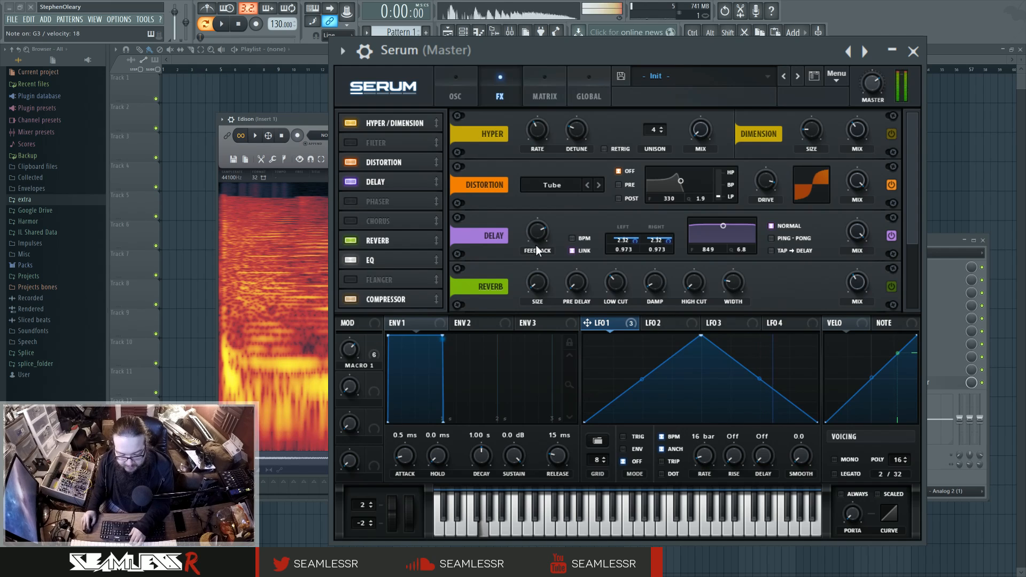
Step: Lower the delay's feedback and set its wet mix to 76 %
{"action": "left_click_drag", "start_coordinate": [537, 239], "coordinate": [537, 252]}
{"action": "left_click_drag", "start_coordinate": [861, 234], "coordinate": [860, 250]}
Step: Set oscillator A's unison to 3 voices
{"action": "left_click", "coordinate": [456, 90]}
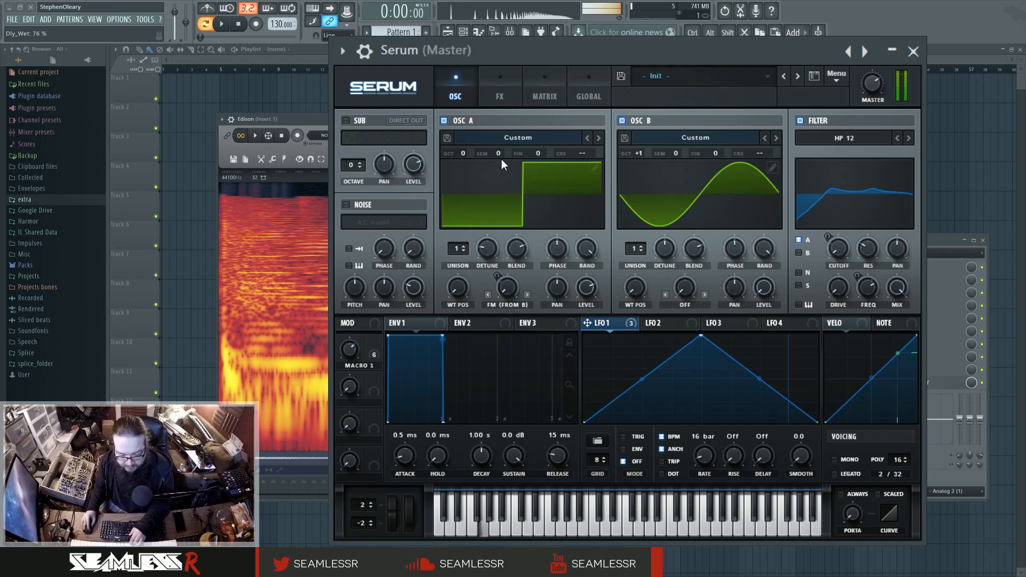
{"action": "left_click_drag", "start_coordinate": [453, 252], "coordinate": [456, 228]}
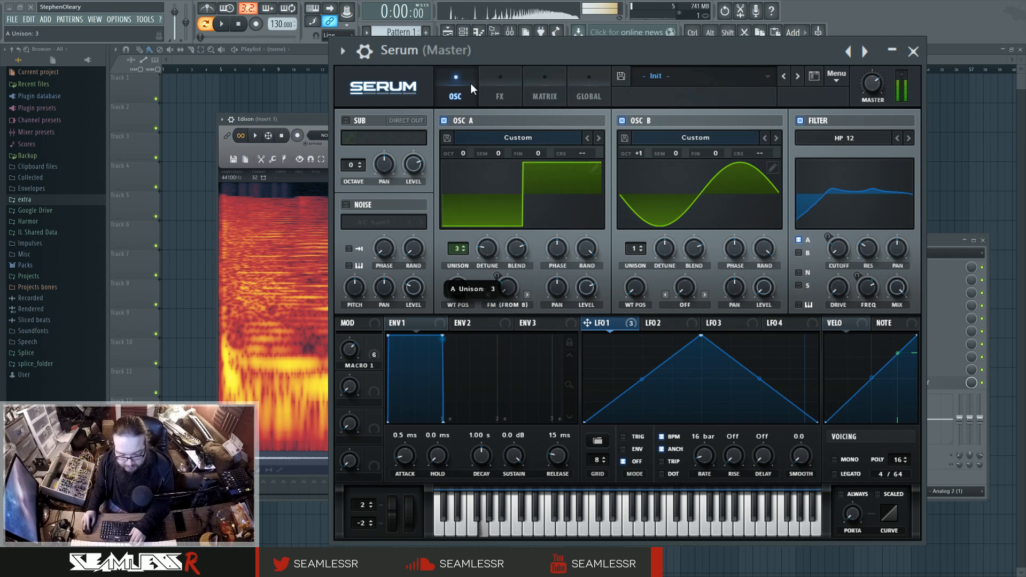
Step: Adjust the depth of the LFO 1 modulation on the left delay time
{"action": "left_click", "coordinate": [489, 84]}
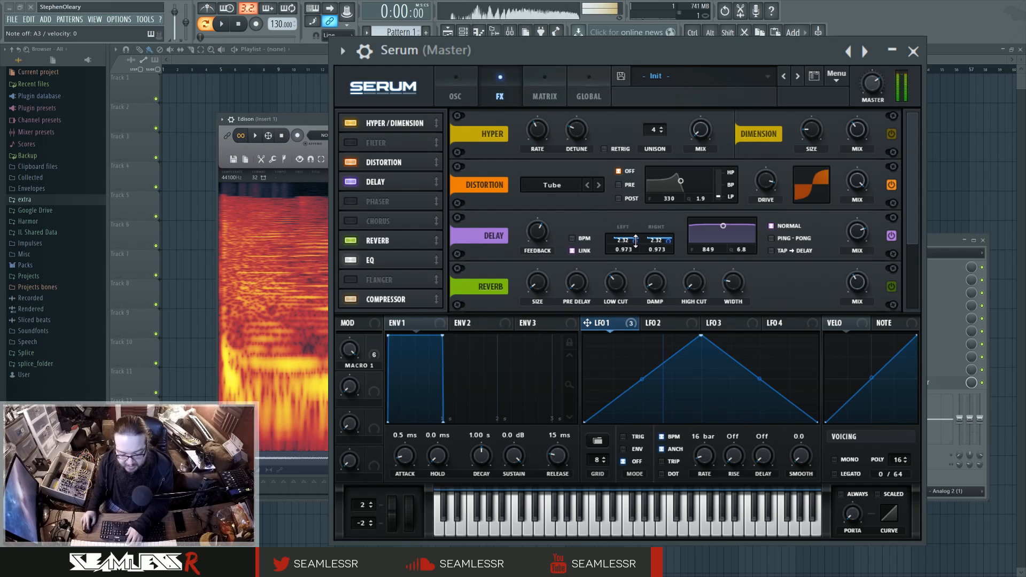
{"action": "mouse_move", "coordinate": [635, 242]}
{"action": "left_mouse_down"}
{"action": "mouse_move", "coordinate": [636, 266]}
{"action": "mouse_move", "coordinate": [670, 248]}
{"action": "mouse_move", "coordinate": [636, 258]}
{"action": "left_mouse_up"}
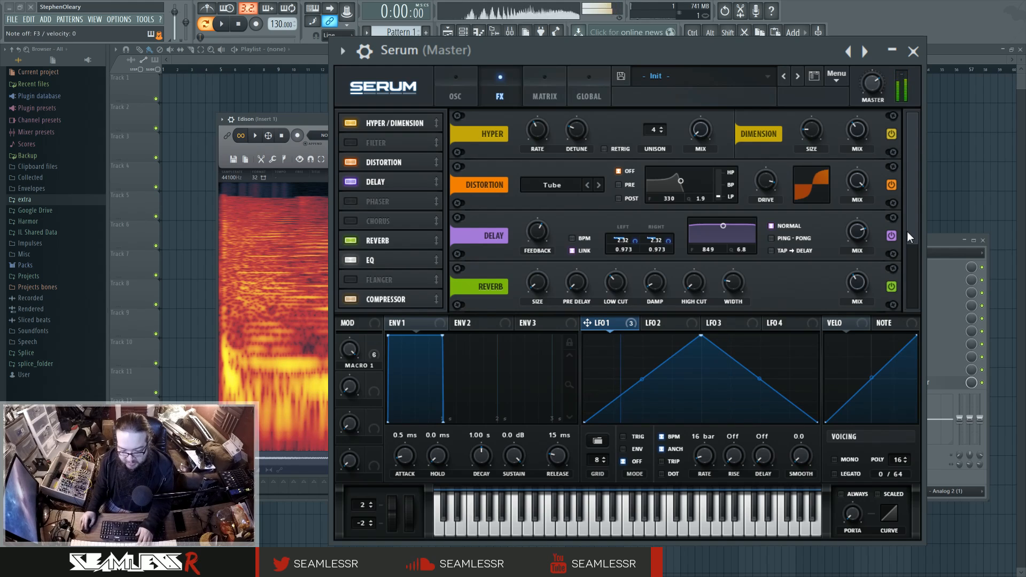
Step: Examine which filter, FM and EQ frequency controls Macro 1 modulates on the oscillator and effects pages
{"action": "left_click", "coordinate": [460, 91]}
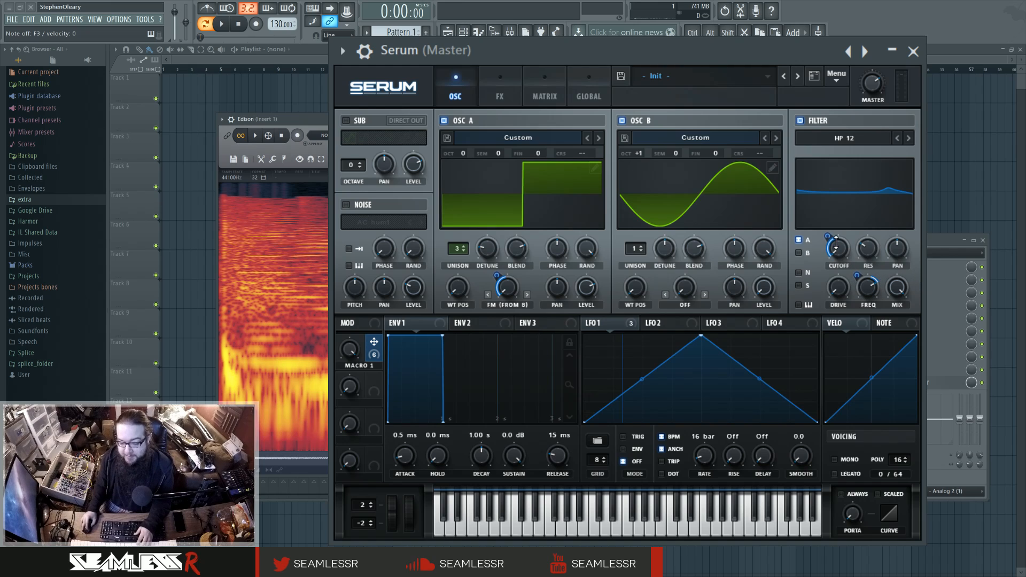
{"action": "left_click", "coordinate": [503, 93]}
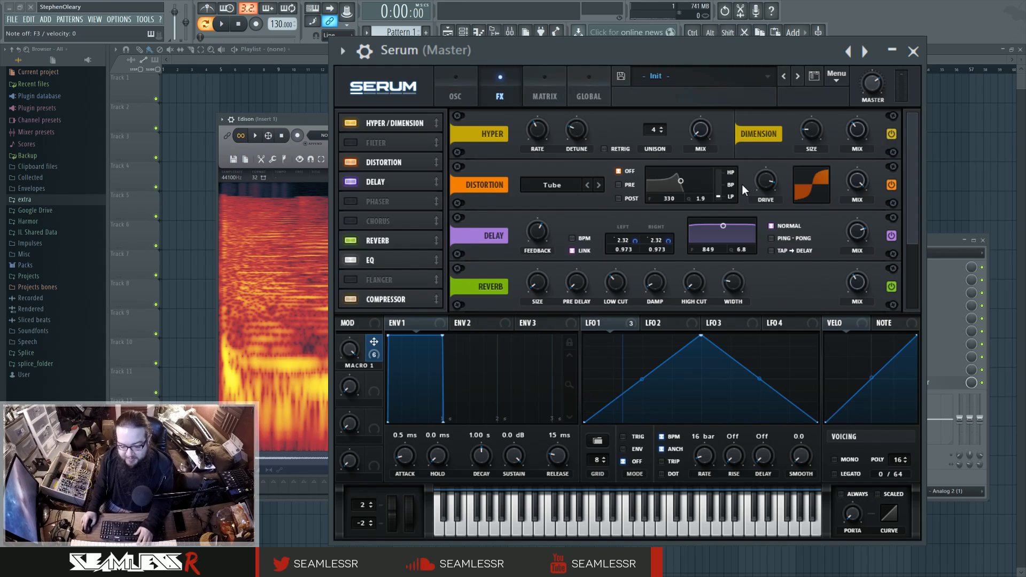
{"action": "scroll", "coordinate": [801, 237], "scroll_direction": "down", "scroll_amount": 2}
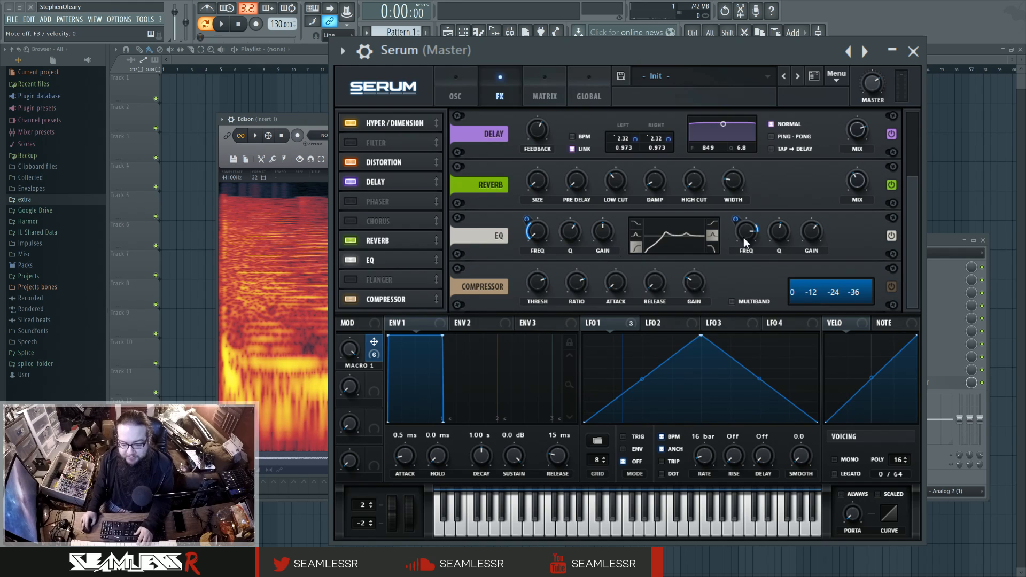